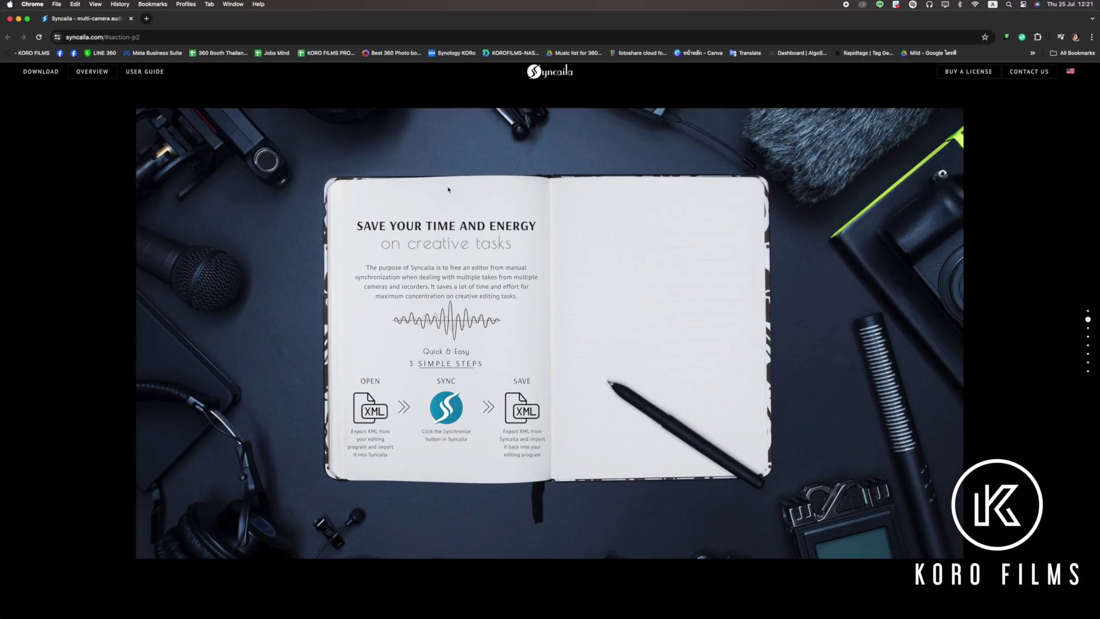
pyautogui.scroll(2, 447, 189)
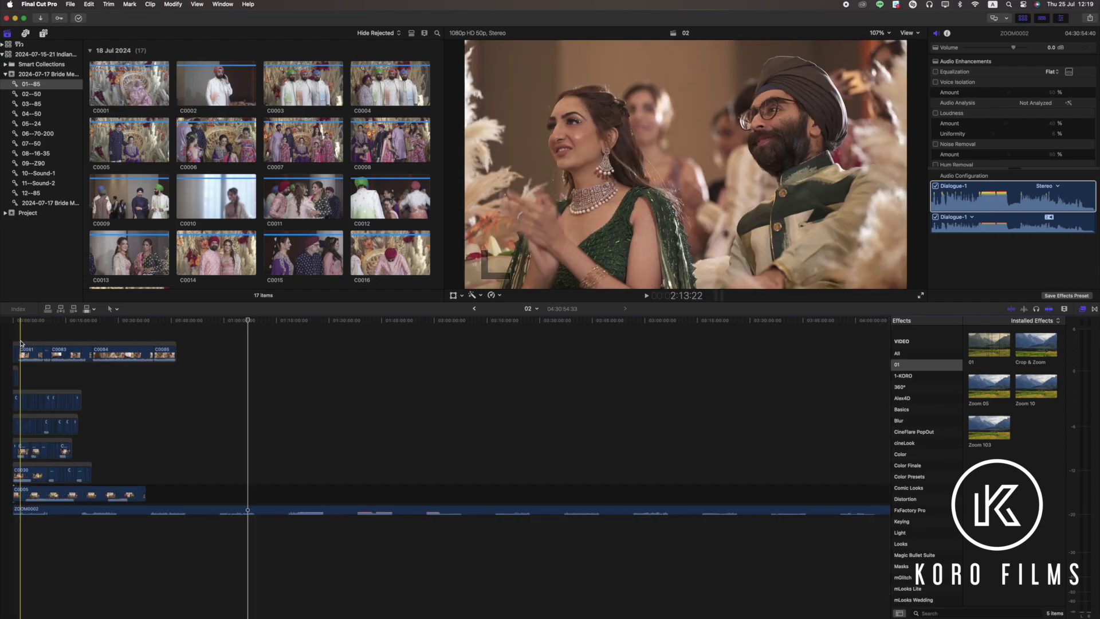
pyautogui.scroll(5, 21, 344)
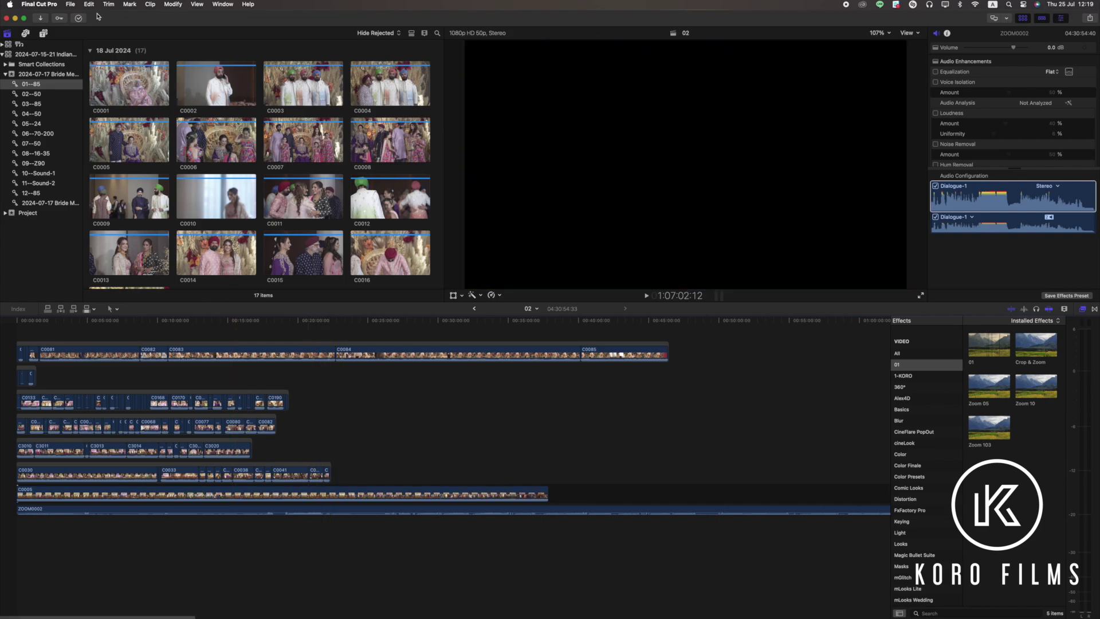
# Step: Export the 02 project to an XML file and bring up Launchpad
pyautogui.click(70, 4)
pyautogui.click(95, 93)
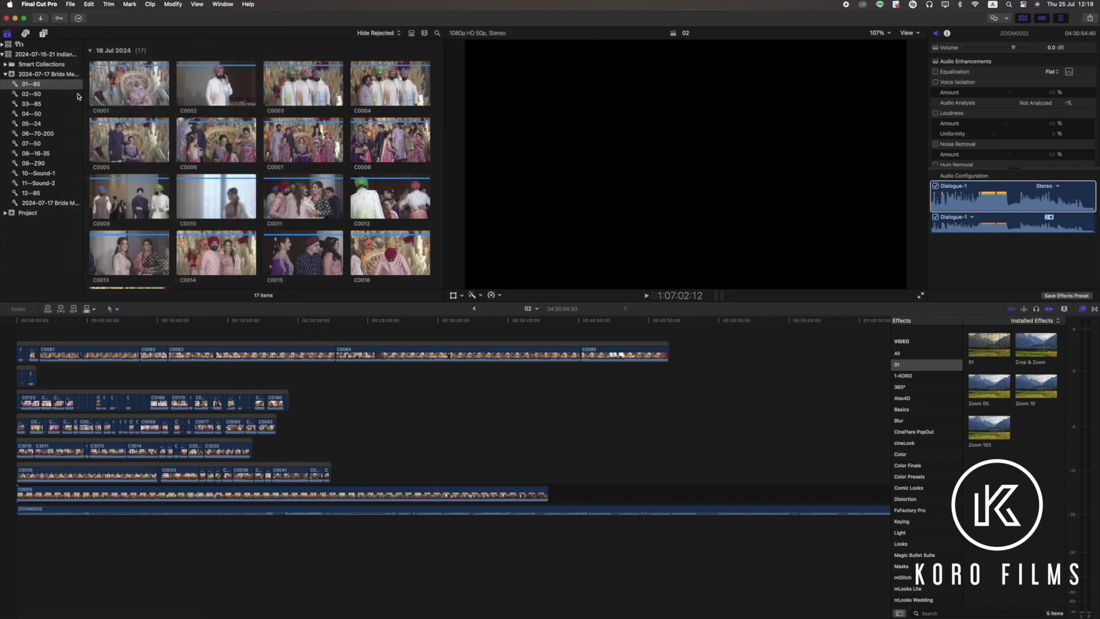
pyautogui.click(806, 397)
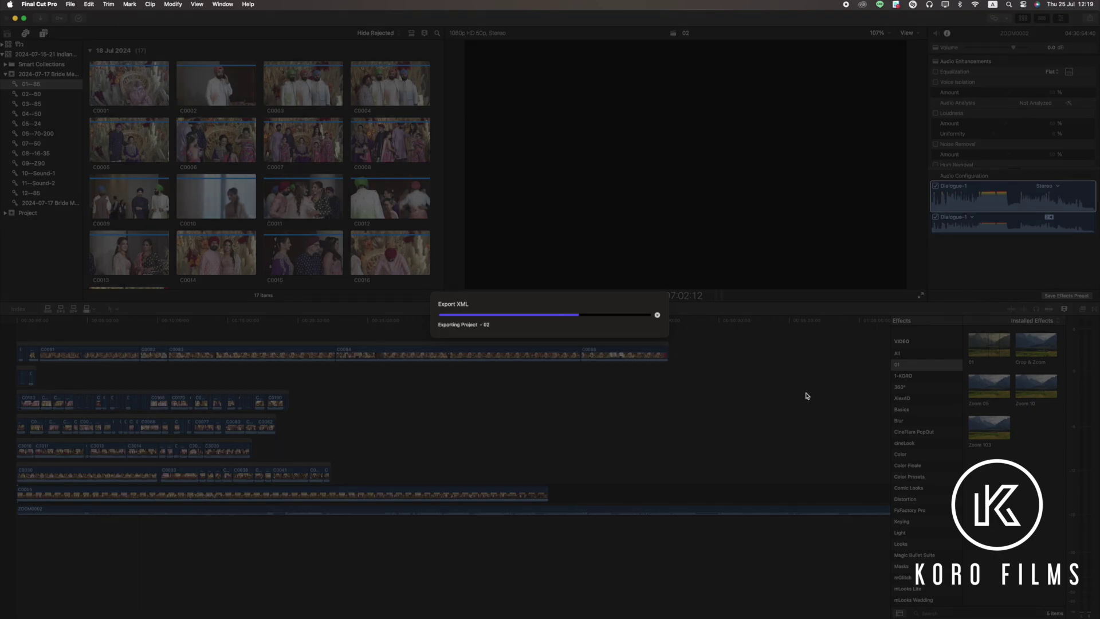
pyautogui.click(385, 599)
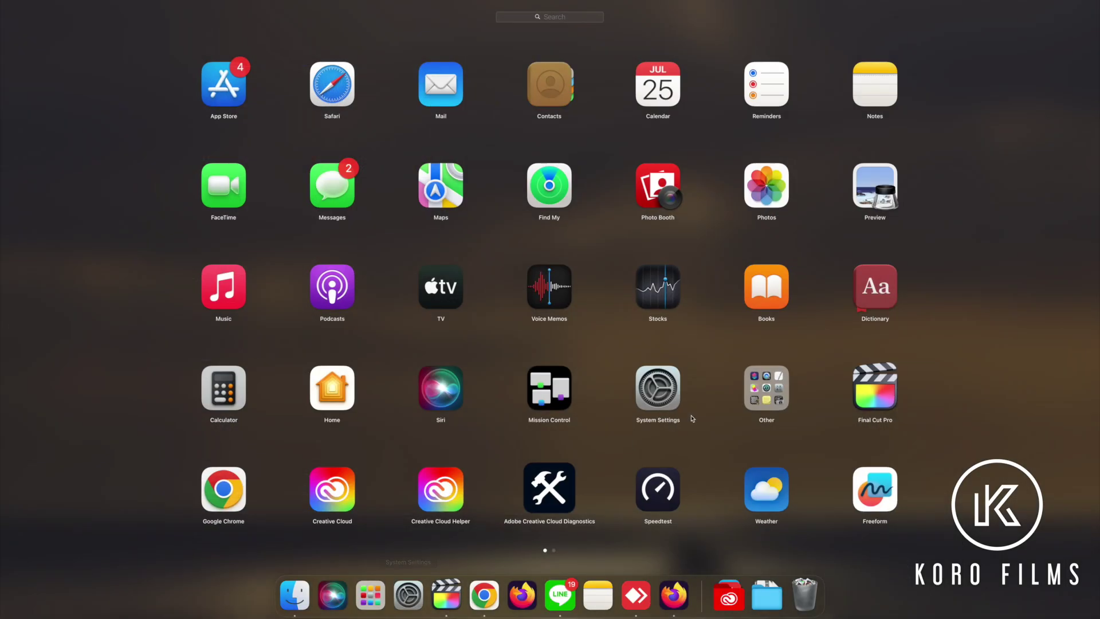
pyautogui.scroll(-1, 692, 419)
# Step: Launch Syncaila, import 02.fcpxml, and synchronize all 141 clips
pyautogui.click(659, 288)
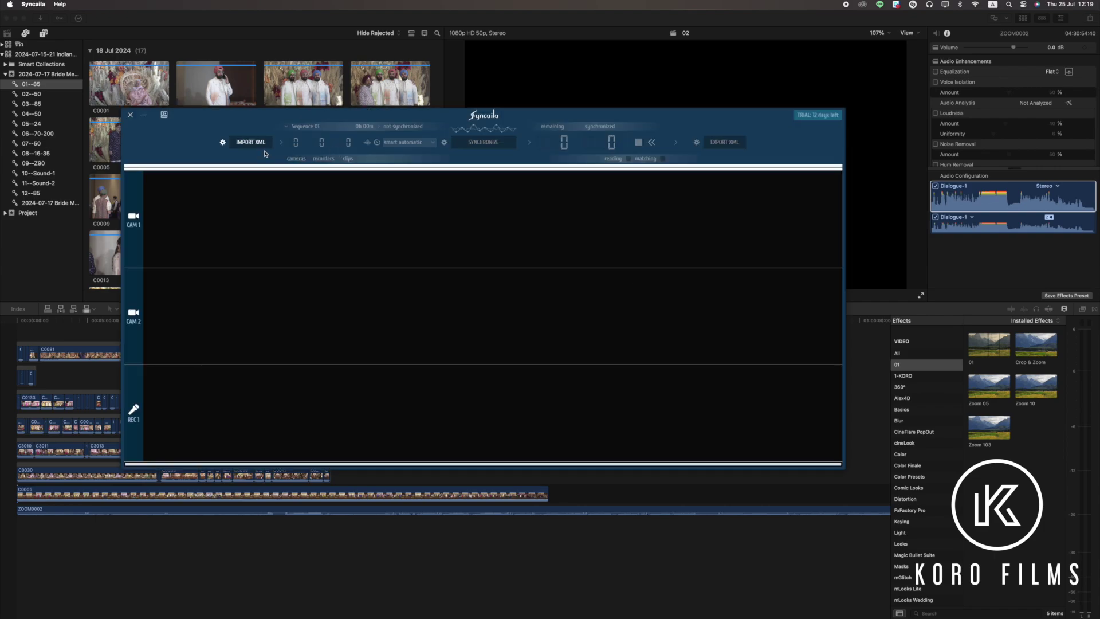
pyautogui.click(261, 147)
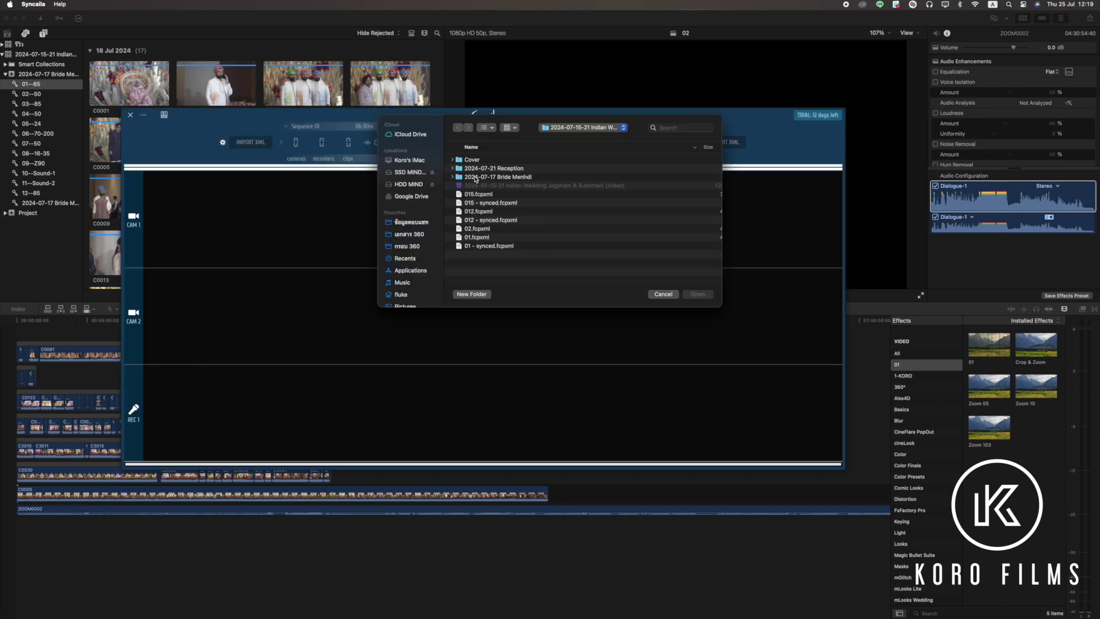
pyautogui.click(475, 231)
pyautogui.click(694, 295)
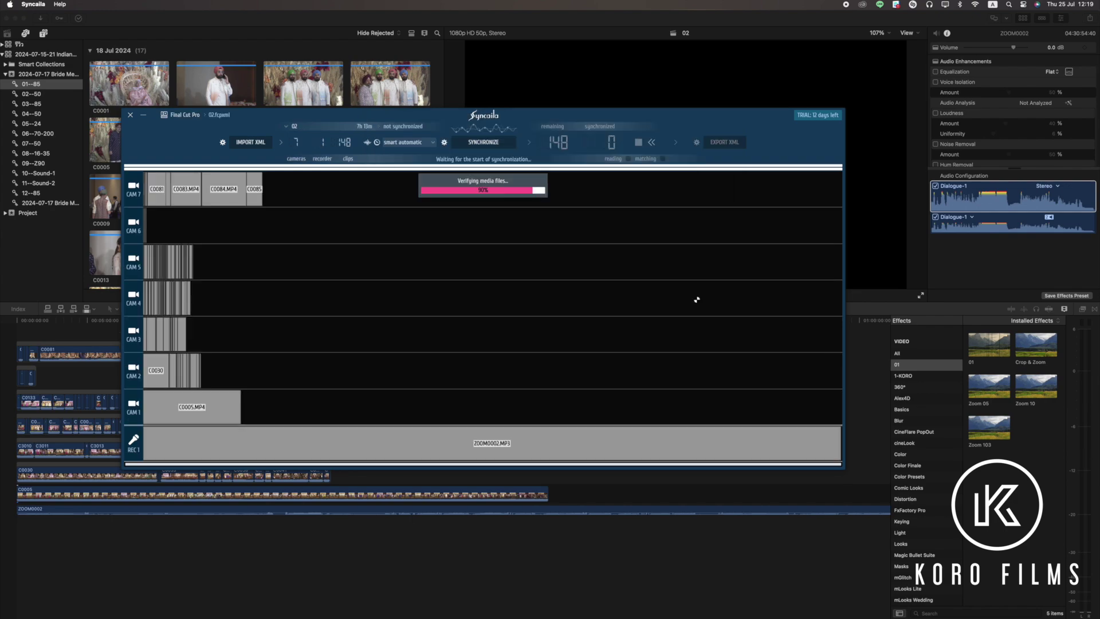
pyautogui.click(484, 143)
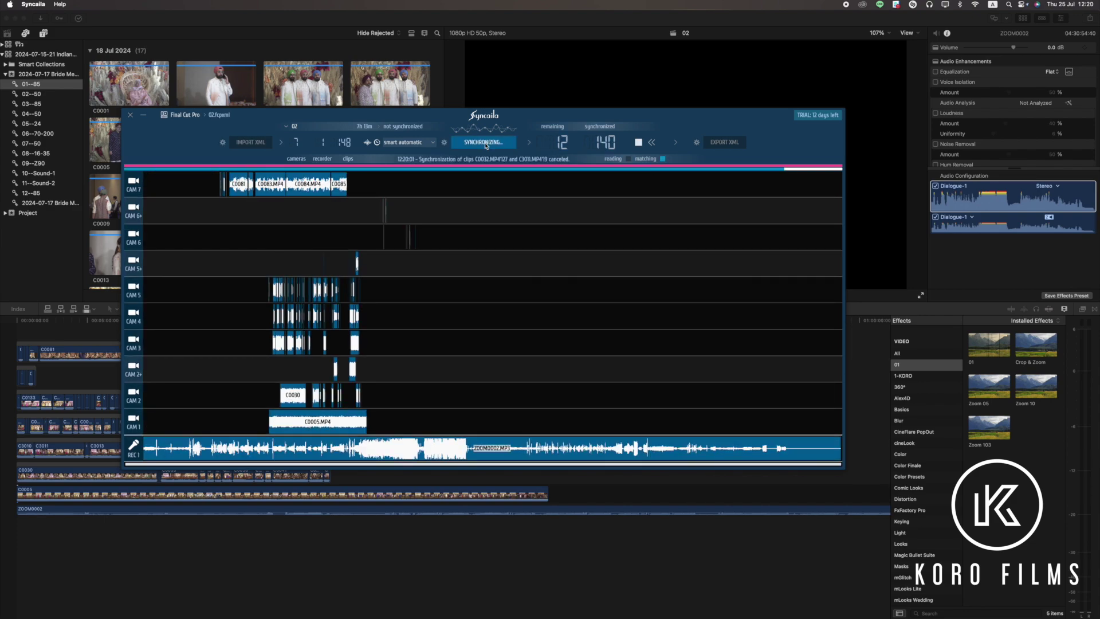
# Step: Export the synced XML and import it into the Final Cut Pro library as '02 - synced'
pyautogui.click(716, 144)
pyautogui.click(698, 295)
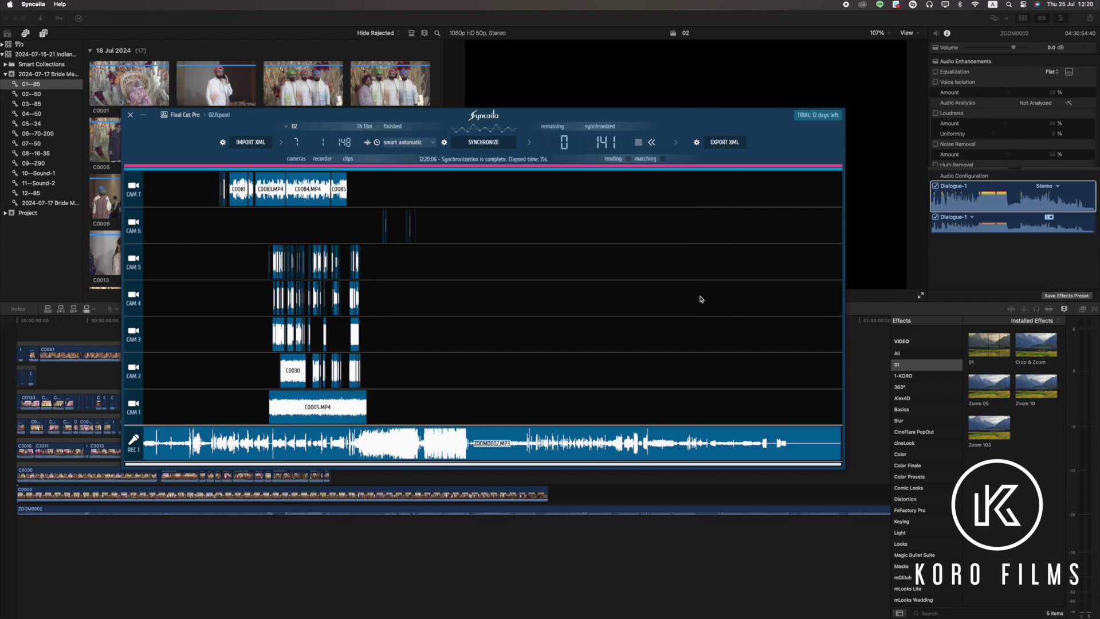
pyautogui.doubleClick(358, 244)
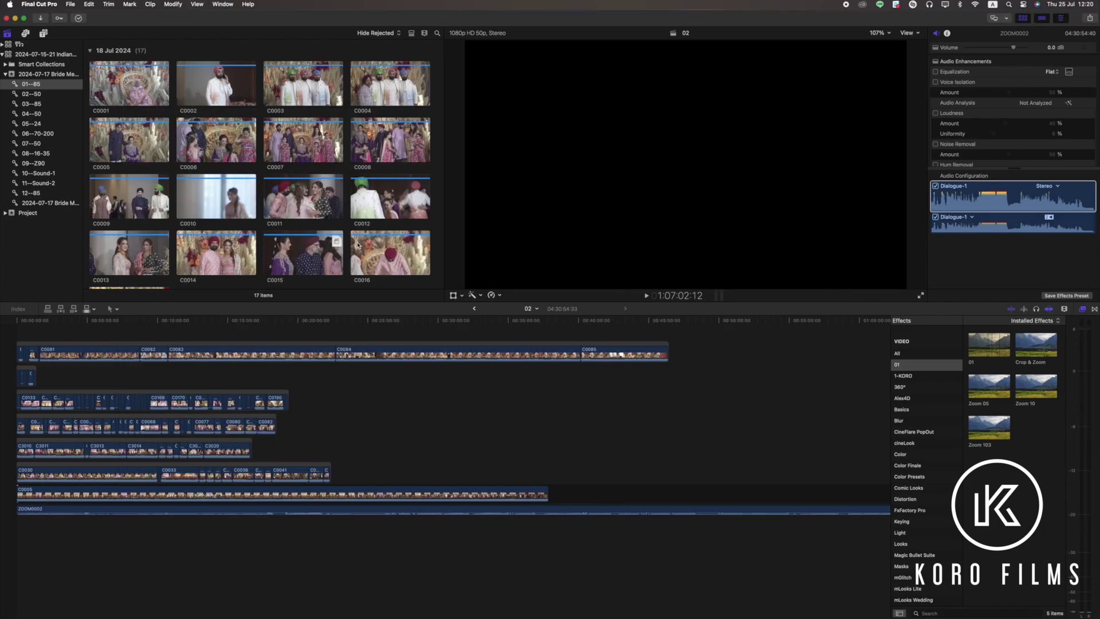
pyautogui.click(247, 174)
pyautogui.click(588, 337)
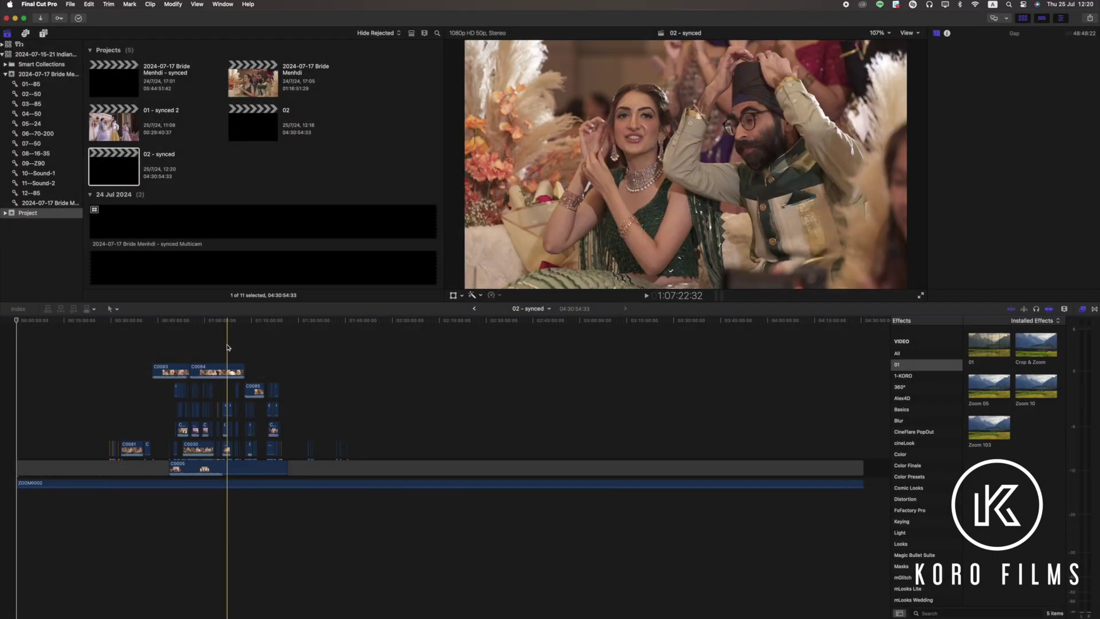
pyautogui.click(169, 371)
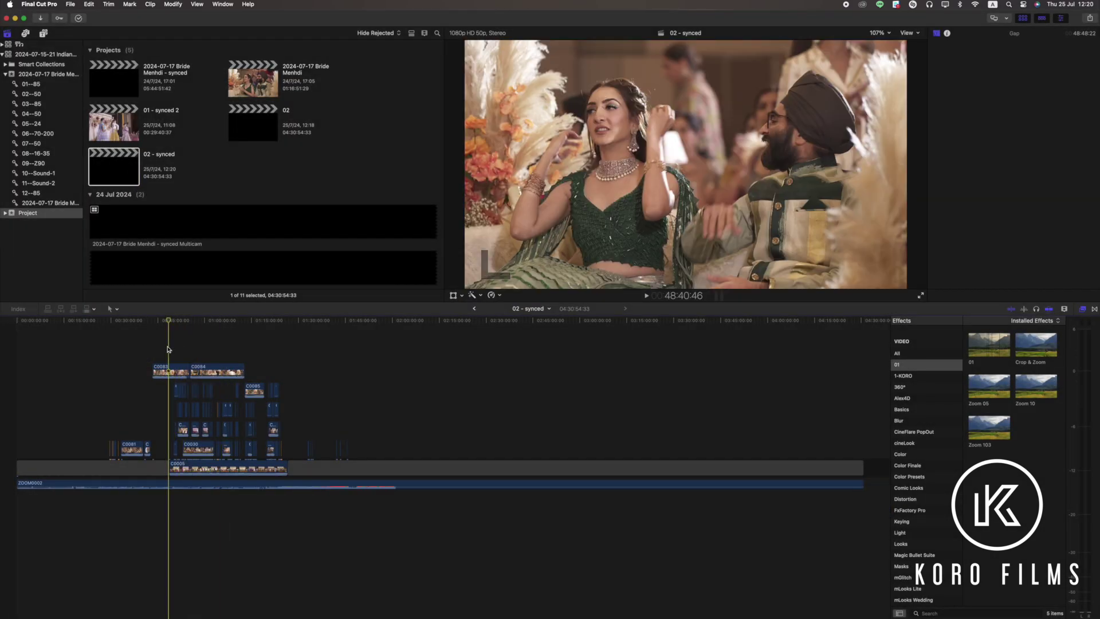
pyautogui.click(1064, 309)
pyautogui.moveTo(998, 366); pyautogui.dragTo(1015, 369)
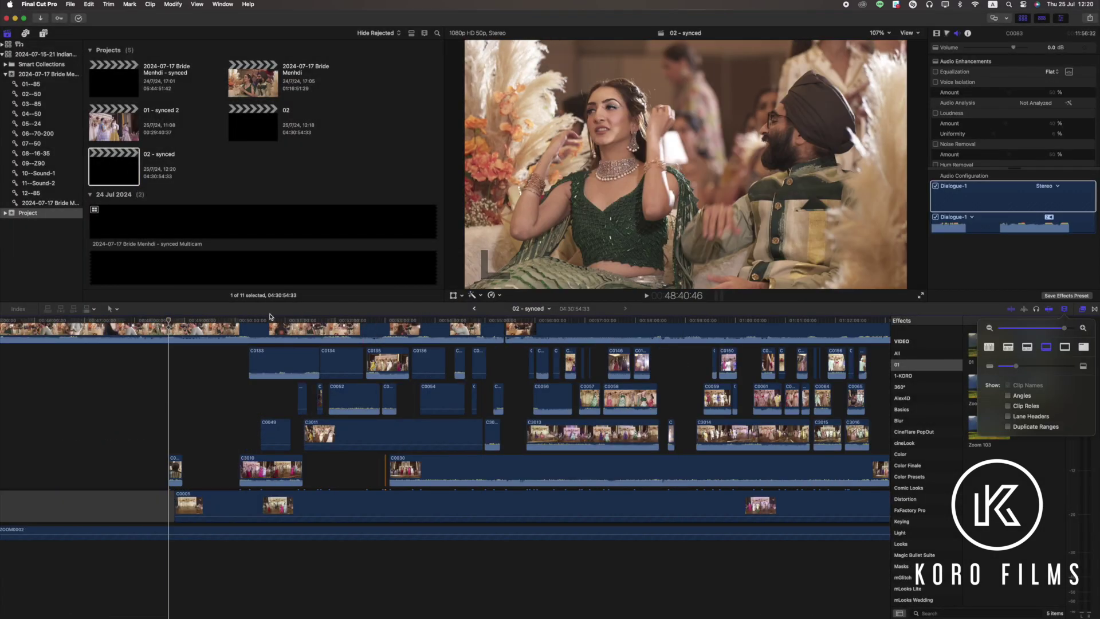
pyautogui.click(258, 320)
pyautogui.press('space')
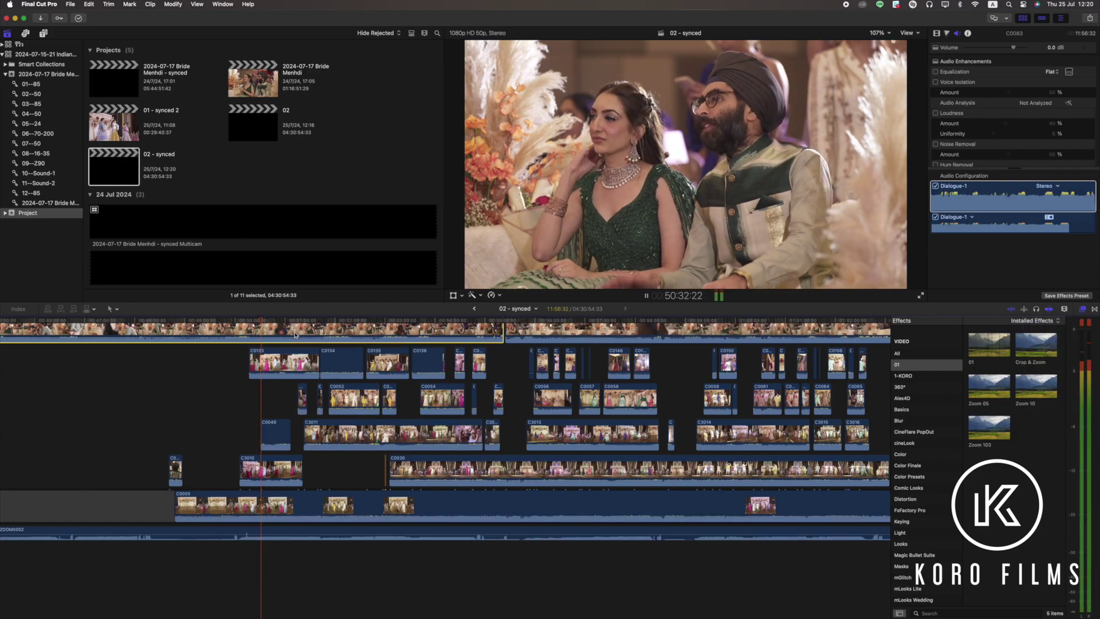
pyautogui.click(294, 335)
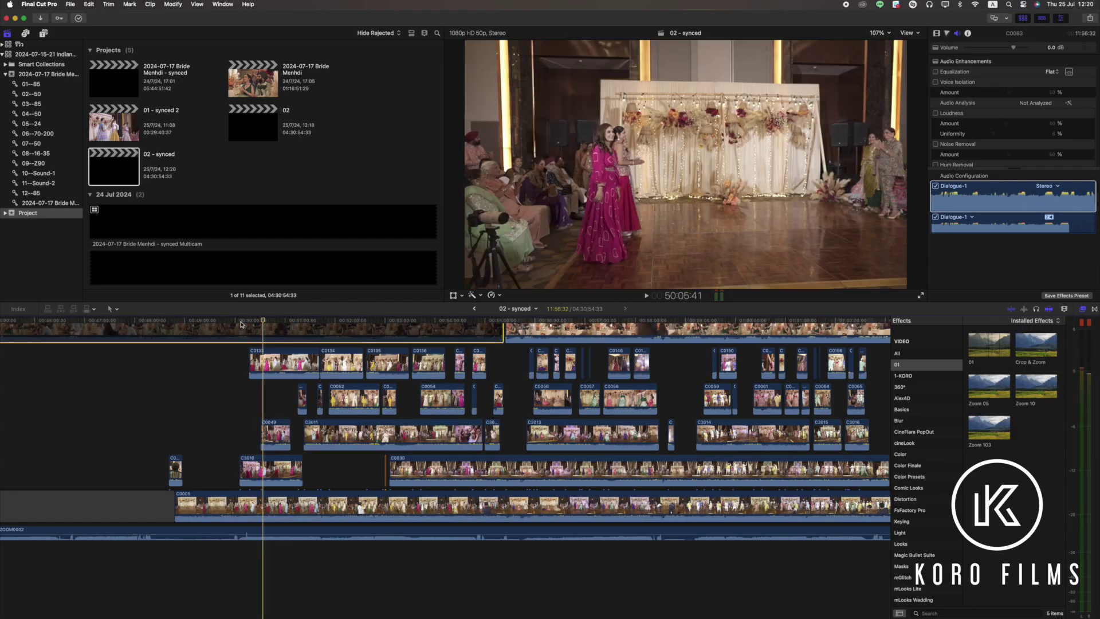
pyautogui.click(241, 323)
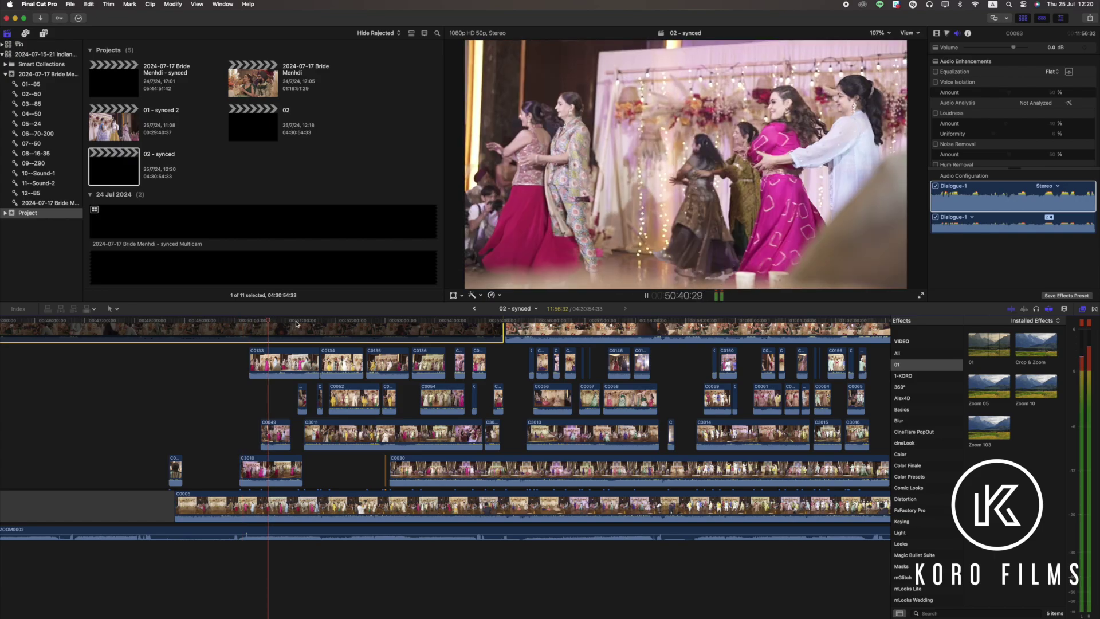
pyautogui.click(298, 351)
pyautogui.press('v')
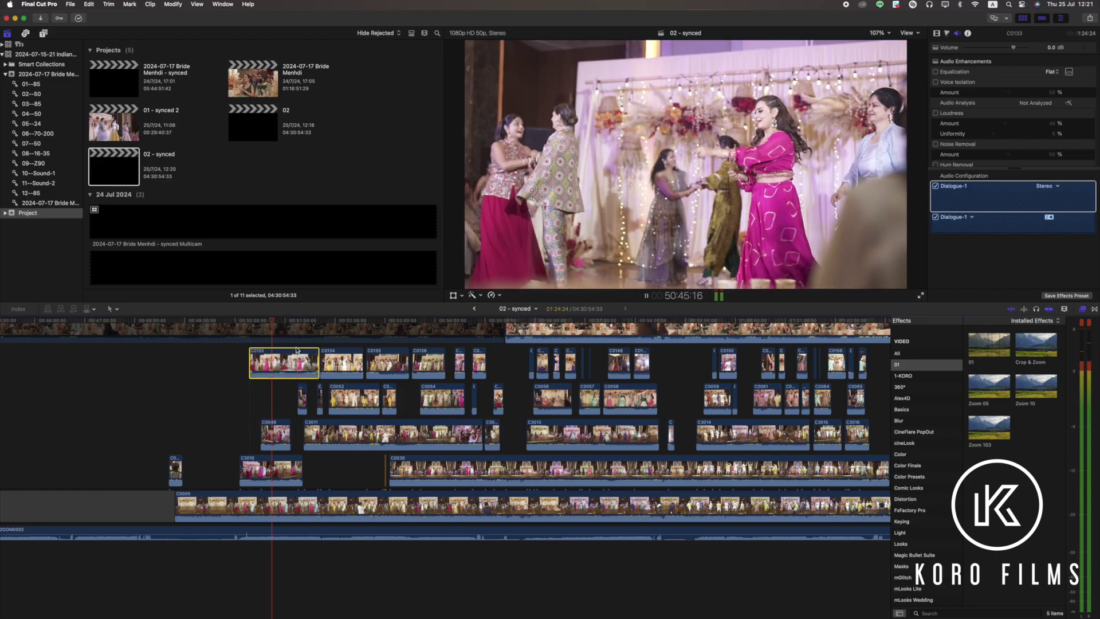
pyautogui.press('v')
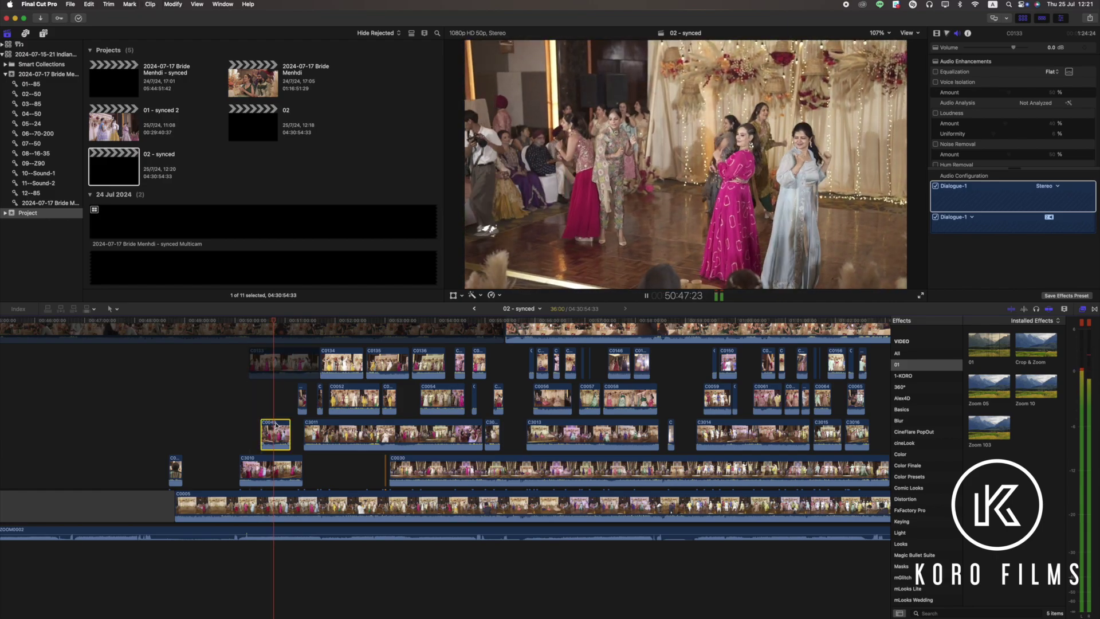
pyautogui.press('v')
pyautogui.click(292, 391)
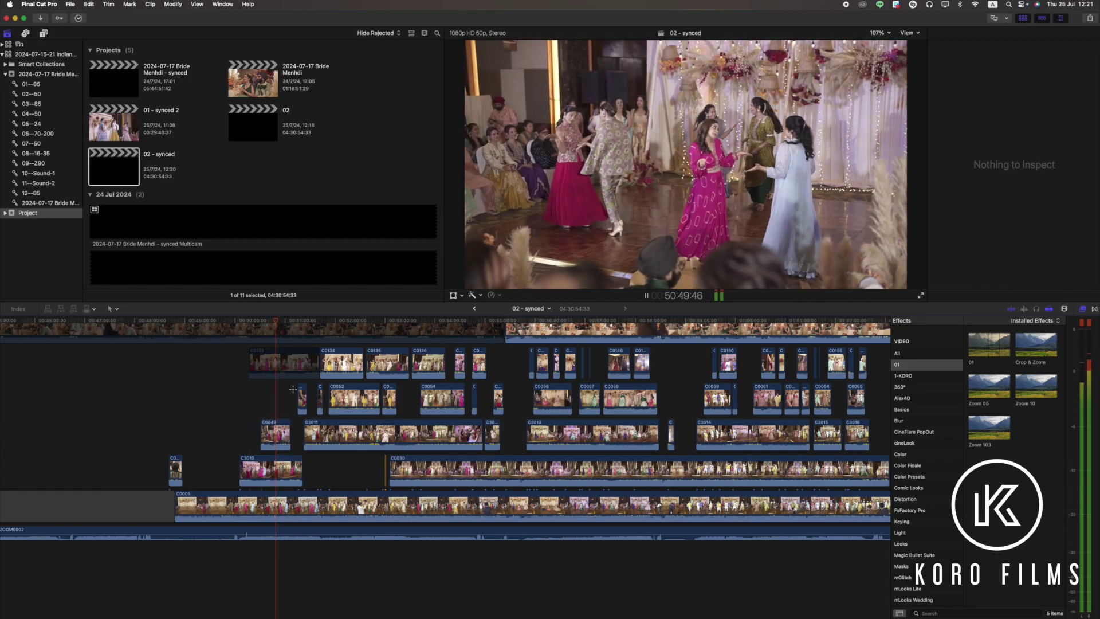
pyautogui.hscroll(5, 291, 321)
pyautogui.click(306, 319)
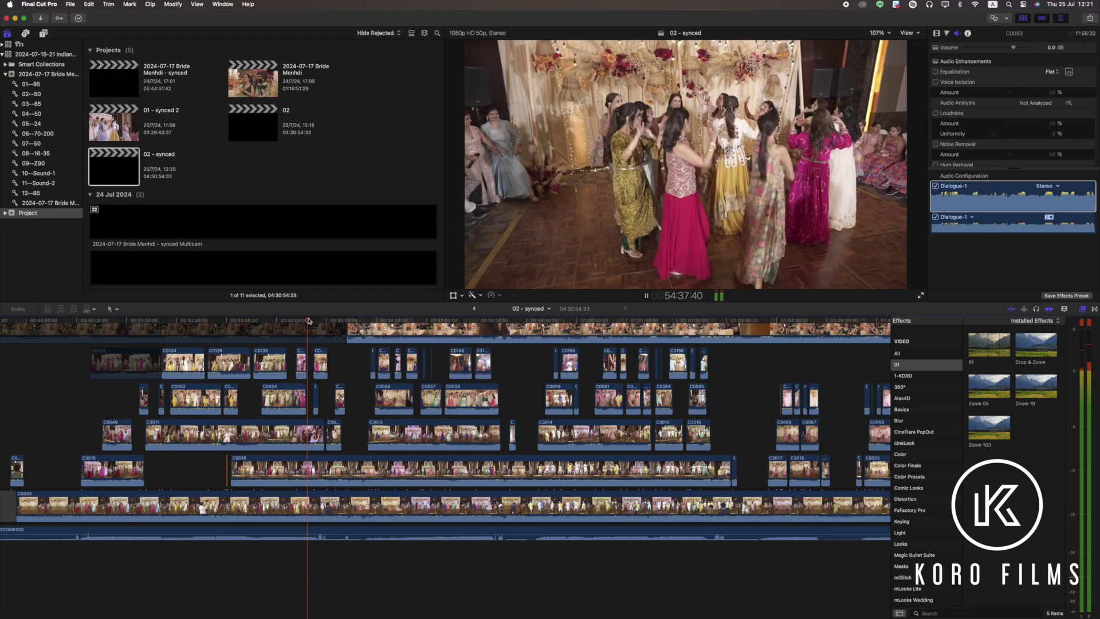
pyautogui.click(313, 322)
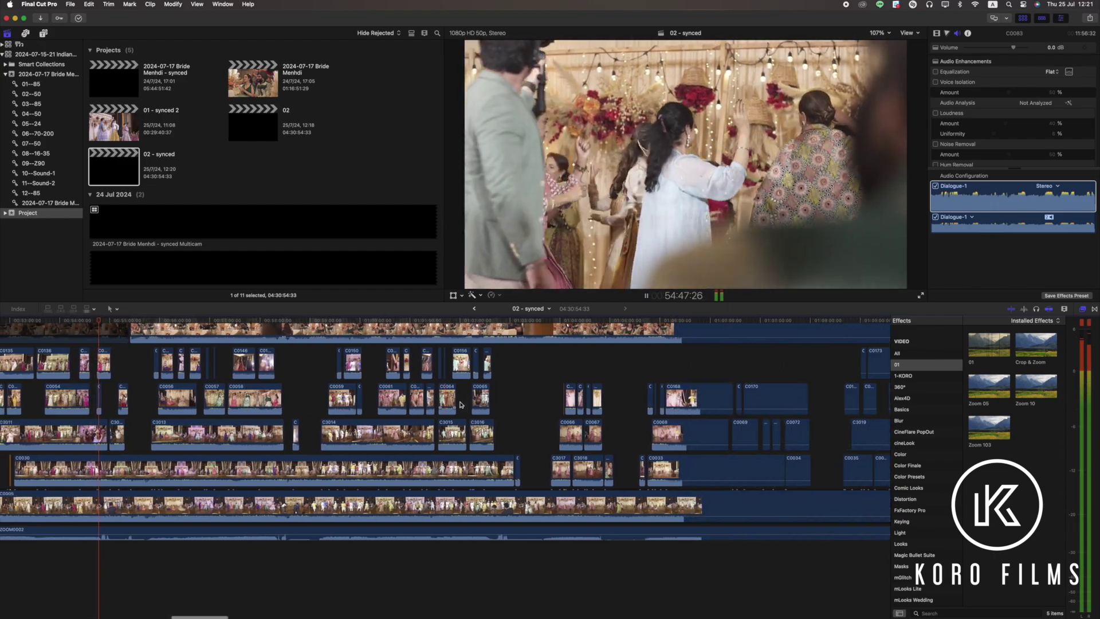
pyautogui.hscroll(15, 667, 335)
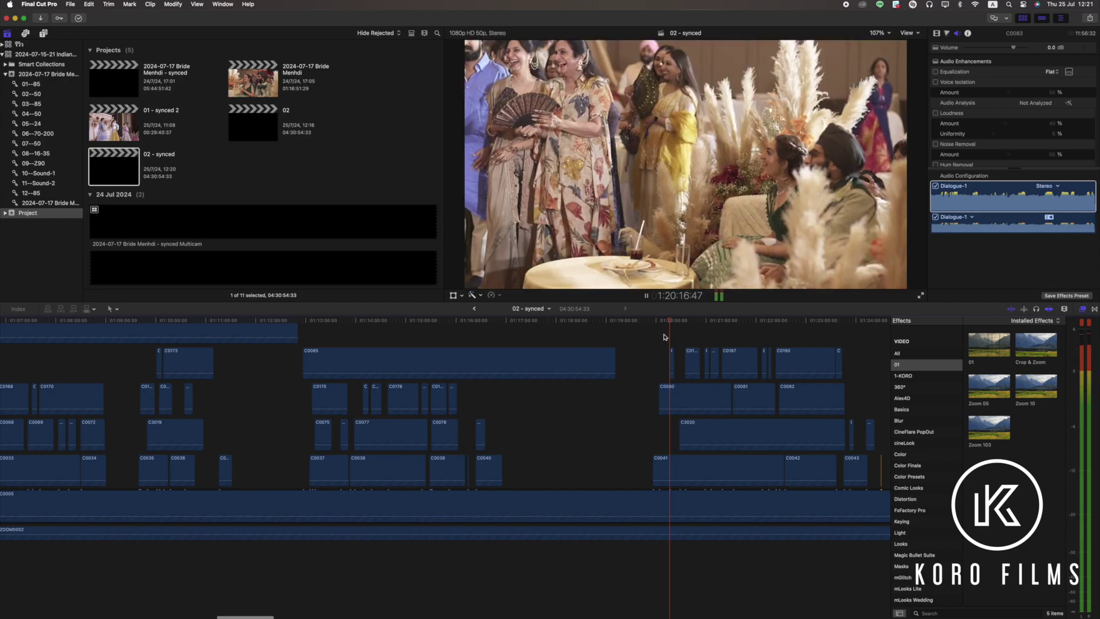
pyautogui.hscroll(3, 688, 335)
pyautogui.click(735, 334)
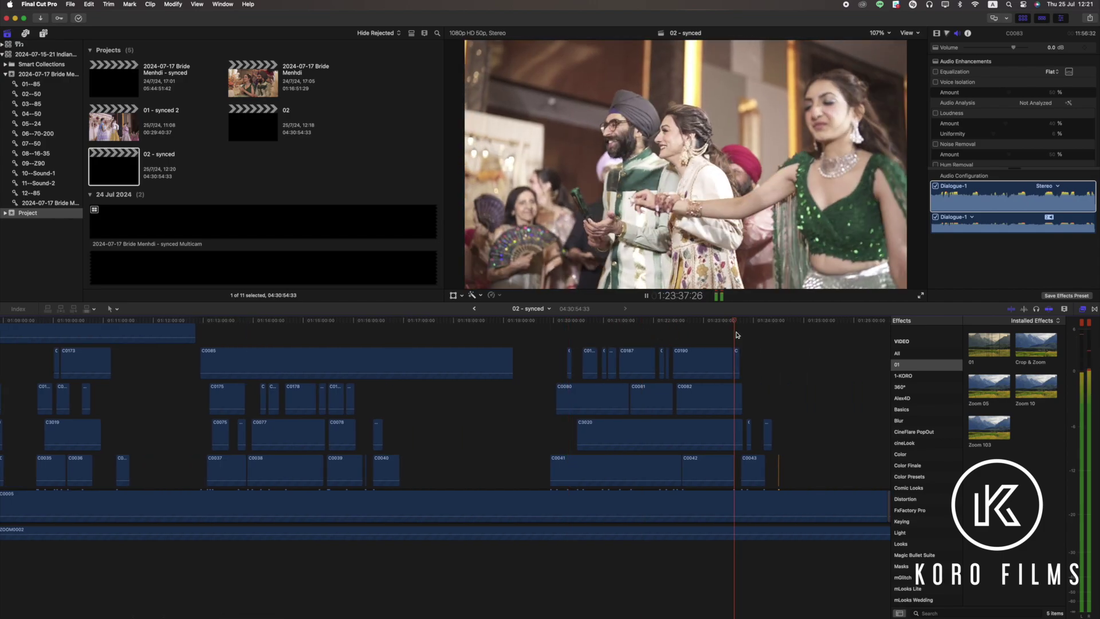
pyautogui.hscroll(3, 744, 338)
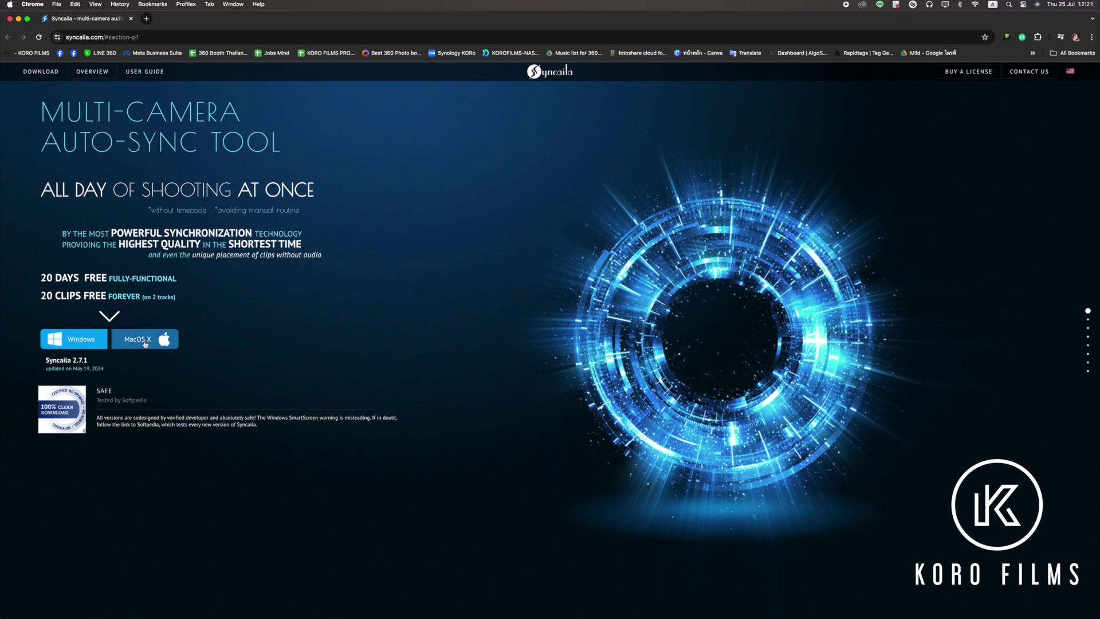
pyautogui.scroll(-3, 164, 340)
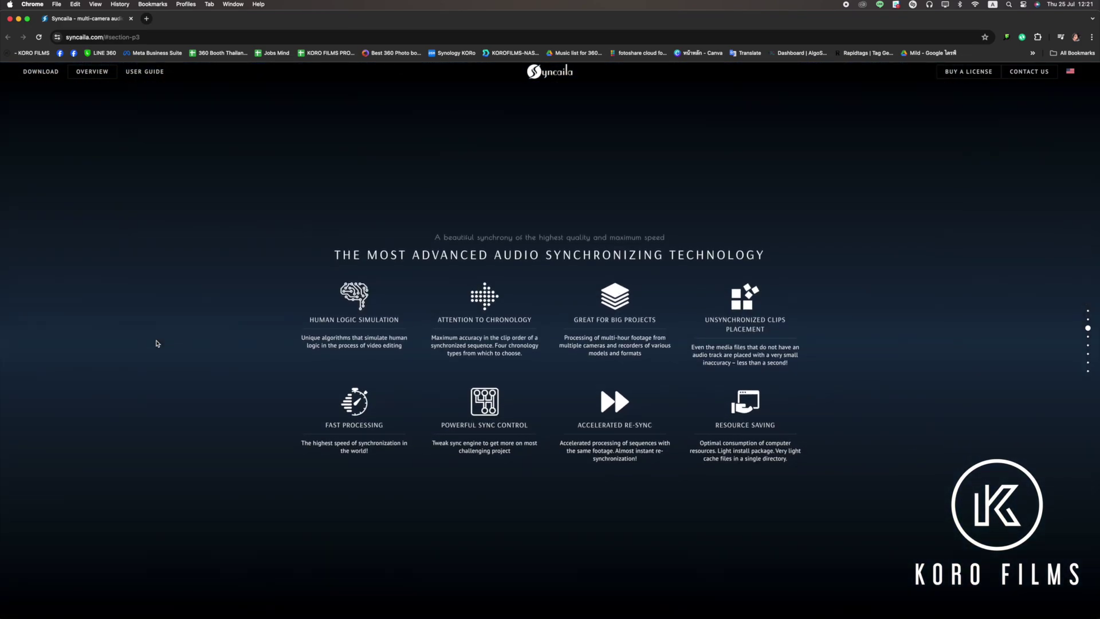
pyautogui.scroll(-2, 159, 342)
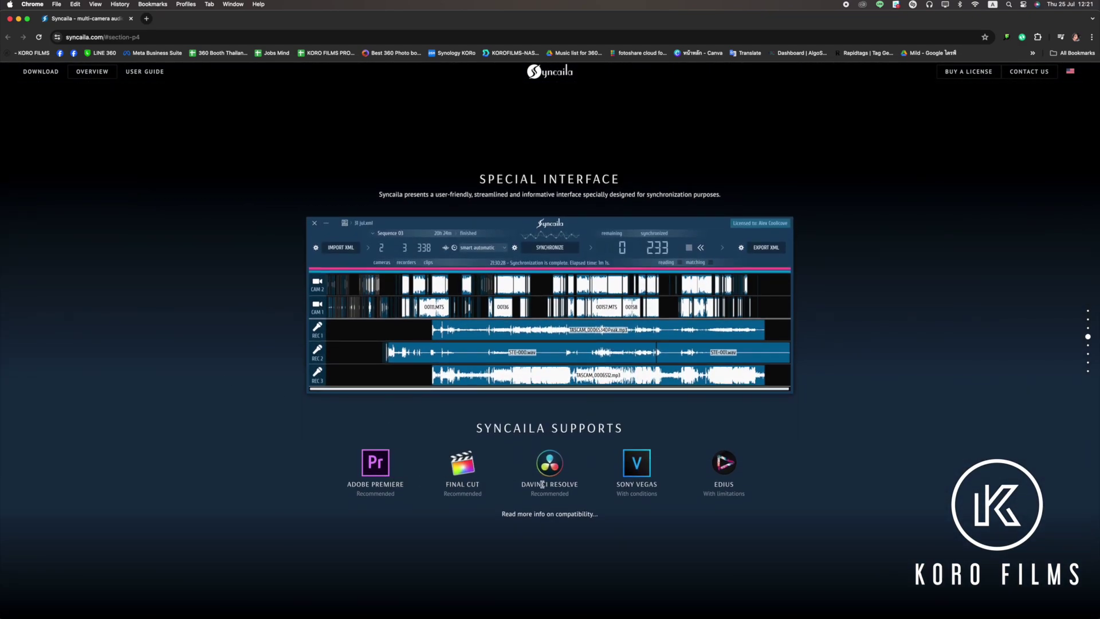
pyautogui.scroll(-2, 730, 488)
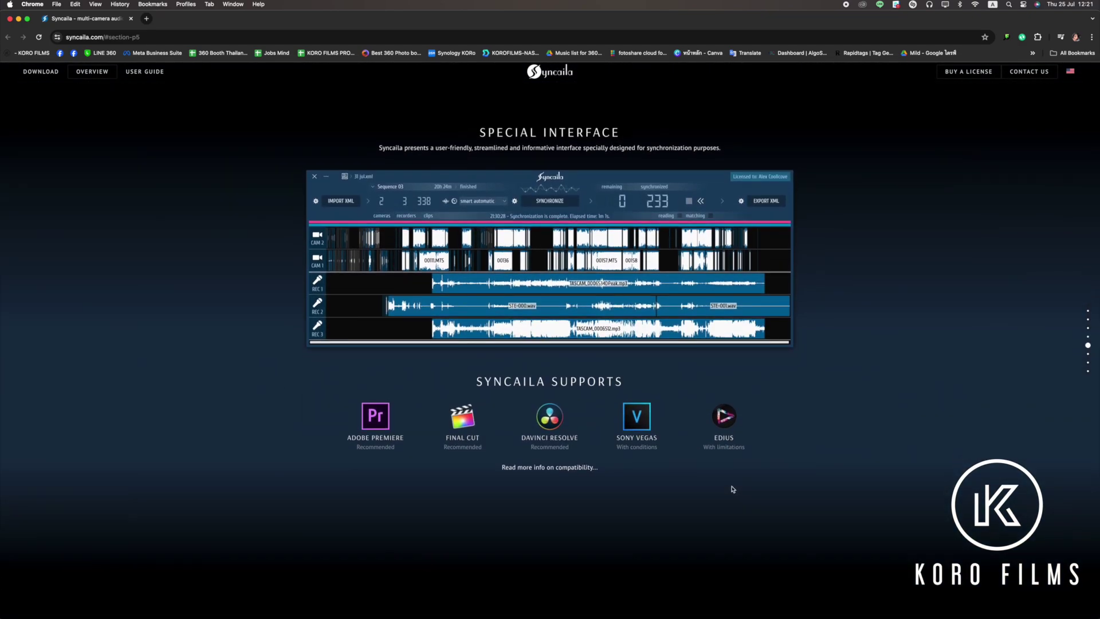
pyautogui.scroll(-2, 731, 489)
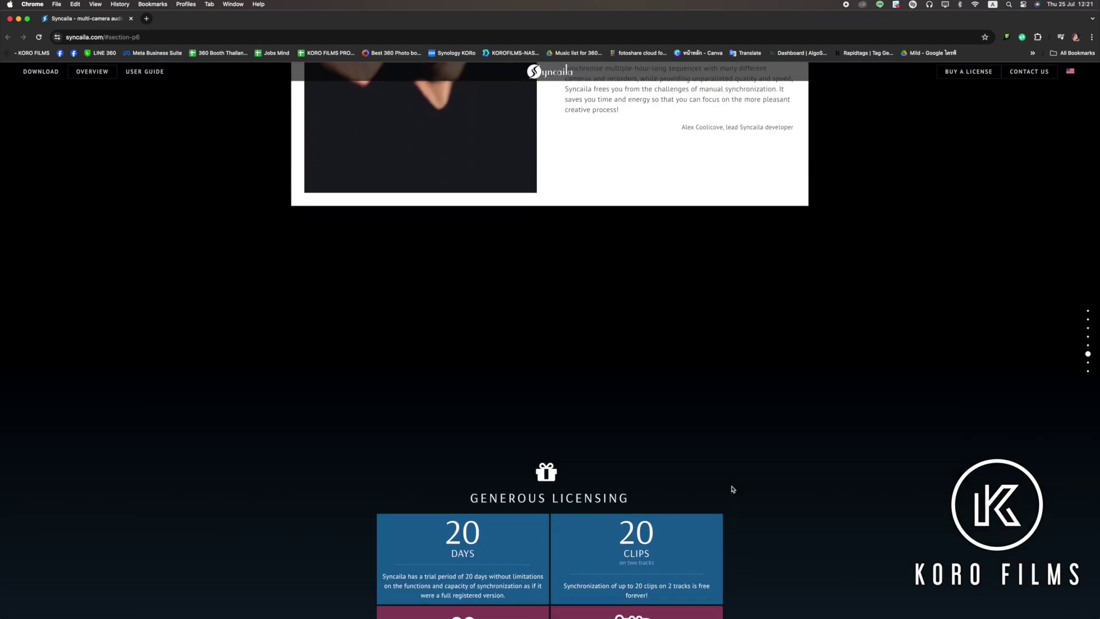
pyautogui.scroll(-2, 731, 489)
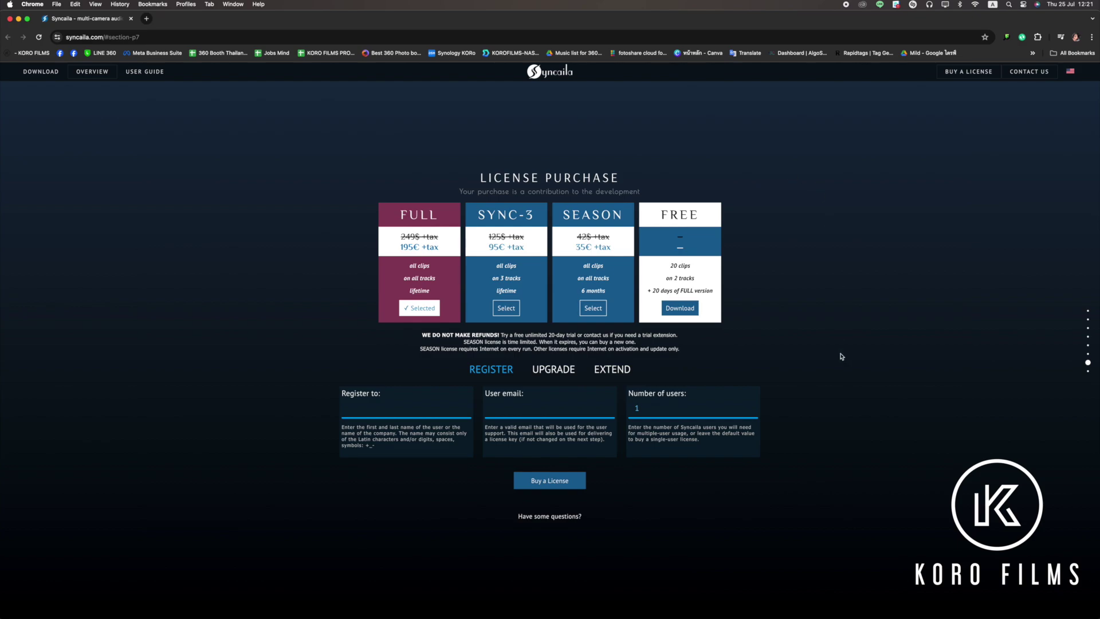
pyautogui.scroll(-2, 841, 355)
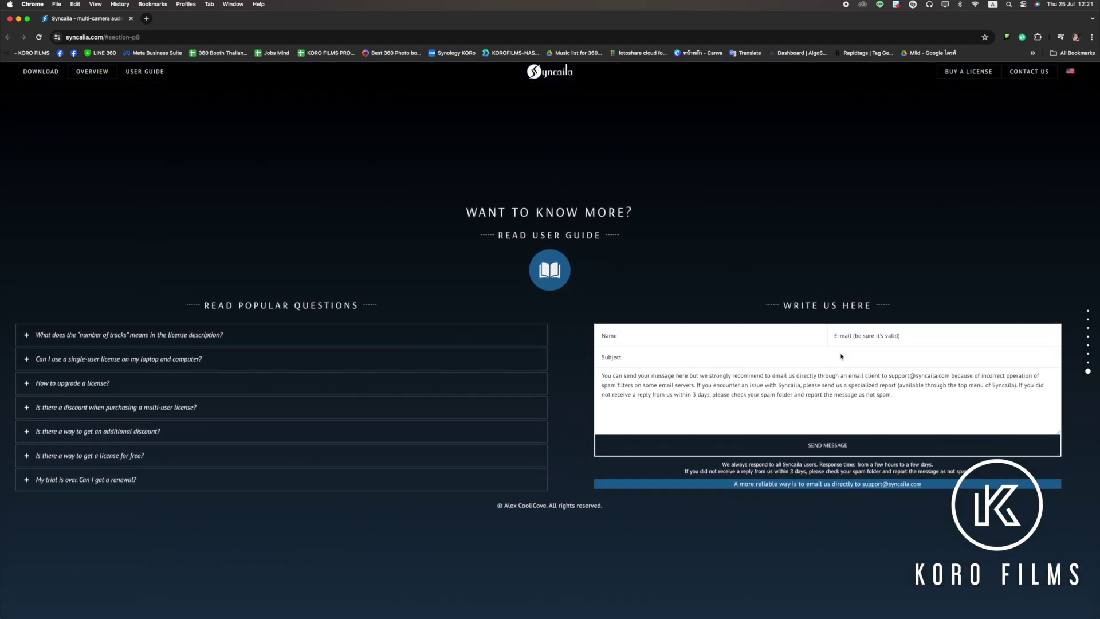